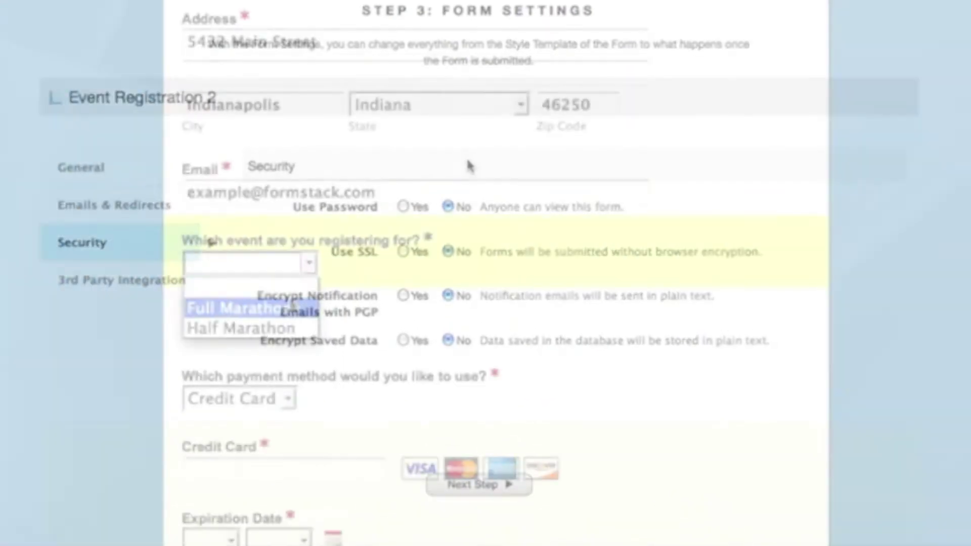
Register for the Full Marathon at $95 and begin entering the credit card number.
{"action": "left_click", "coordinate": [291, 308]}
{"action": "scroll", "coordinate": [292, 303], "scroll_direction": "down", "scroll_amount": 2}
{"action": "scroll", "coordinate": [296, 307], "scroll_direction": "down", "scroll_amount": 2}
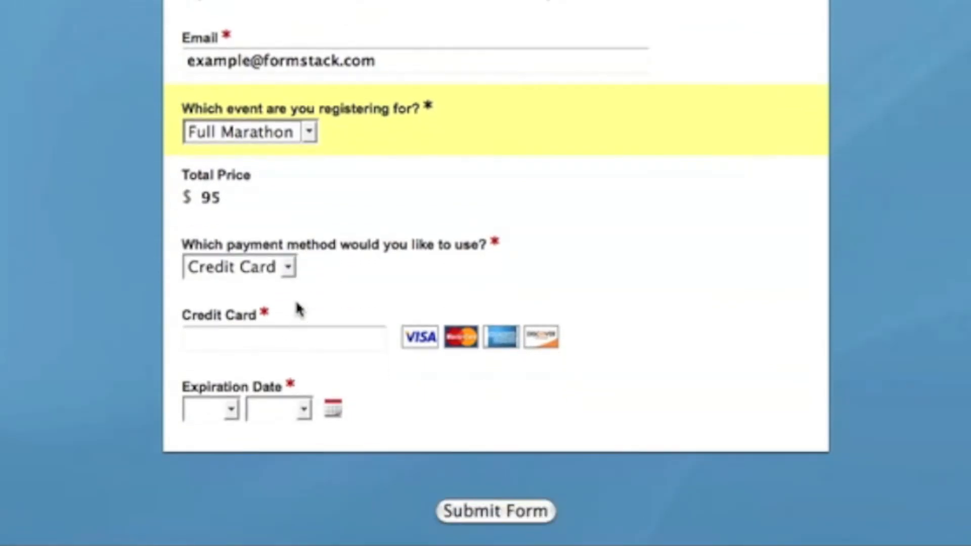
{"action": "left_click", "coordinate": [282, 345]}
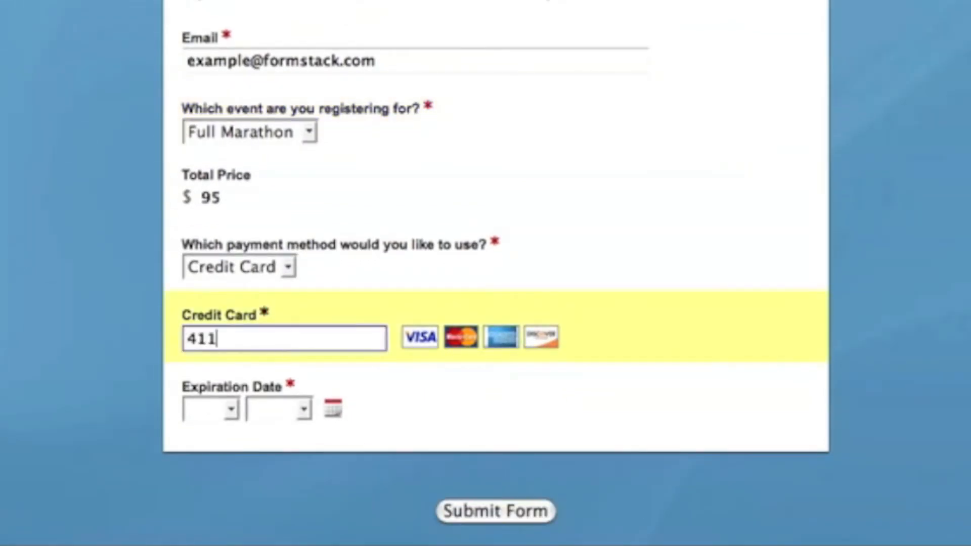
{"action": "type", "text": "111"}
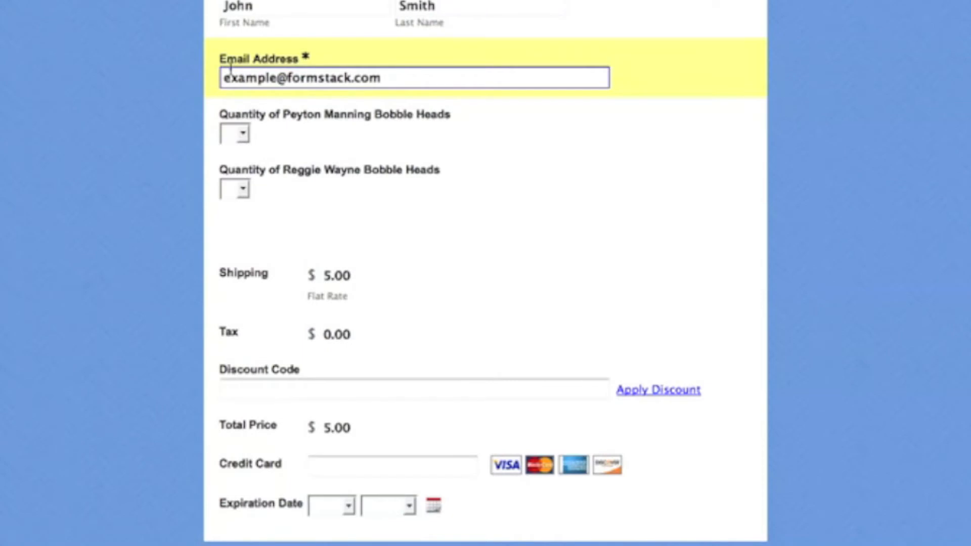
Order 2 Peyton Manning and 1 Reggie Wayne bobble heads, making tax $2.10 and total $37.10.
{"action": "left_click", "coordinate": [236, 134]}
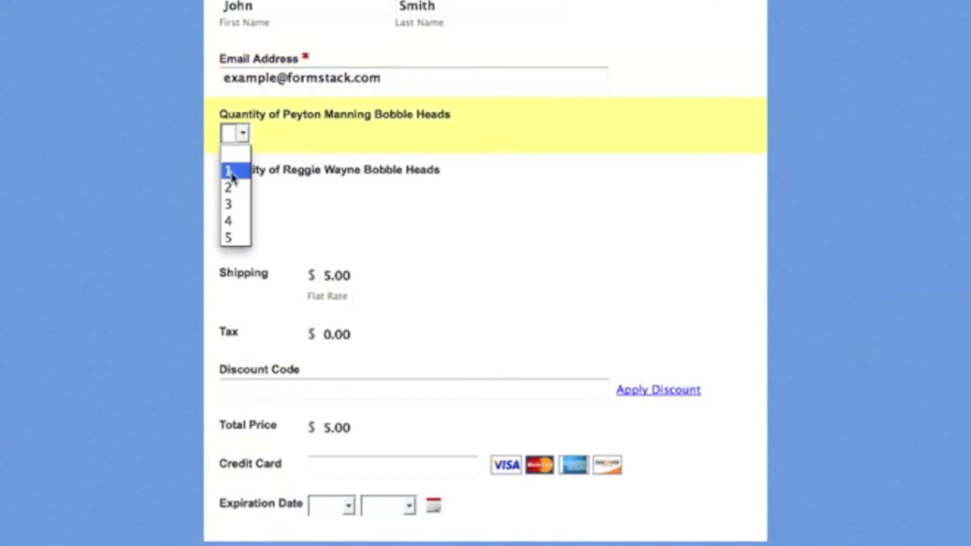
{"action": "left_click", "coordinate": [232, 191]}
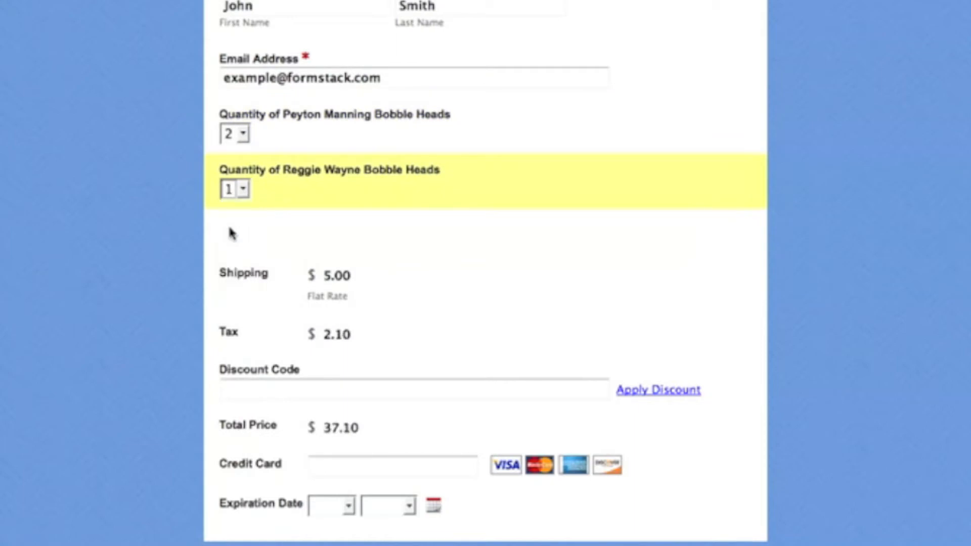
Enter discount code Save5 and apply it, dropping the total to $32.10.
{"action": "left_click", "coordinate": [268, 390]}
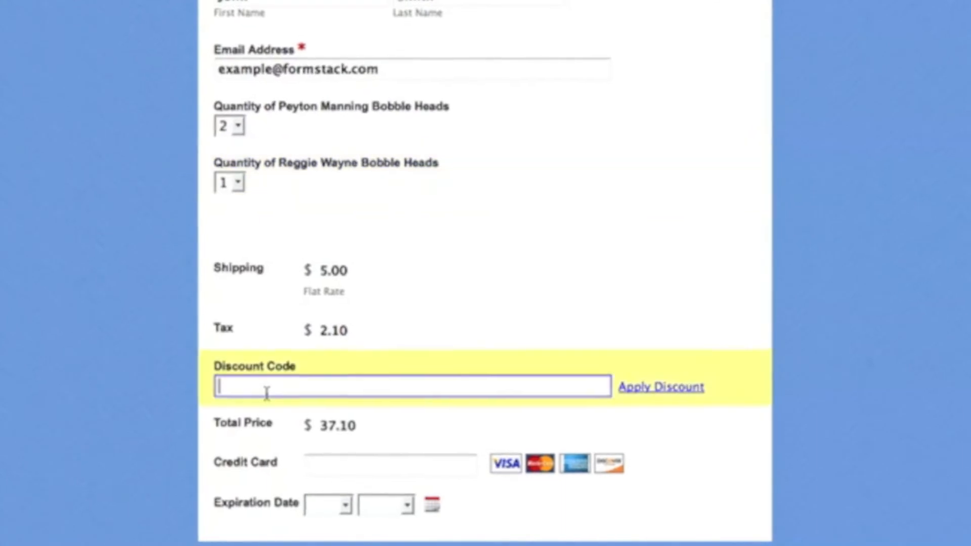
{"action": "type", "text": "Save5"}
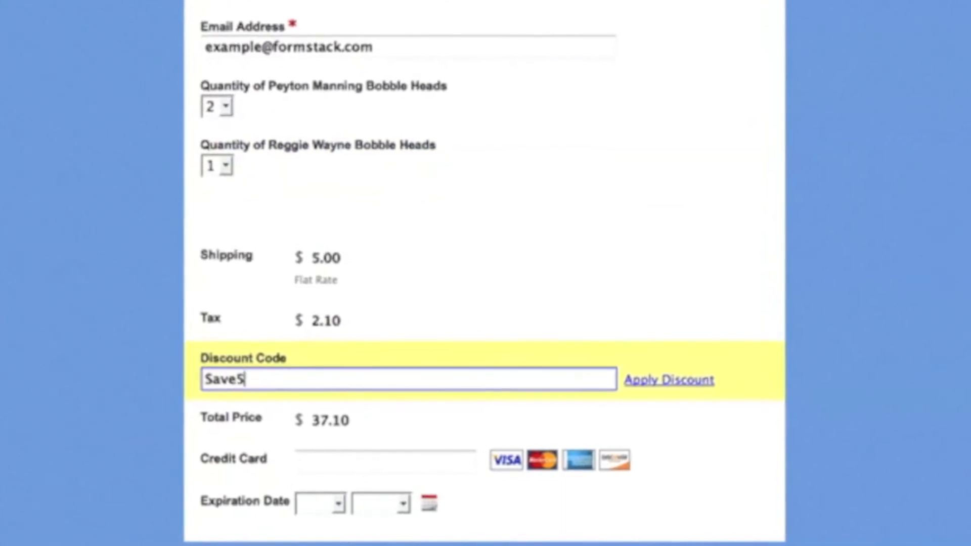
{"action": "left_click", "coordinate": [674, 379]}
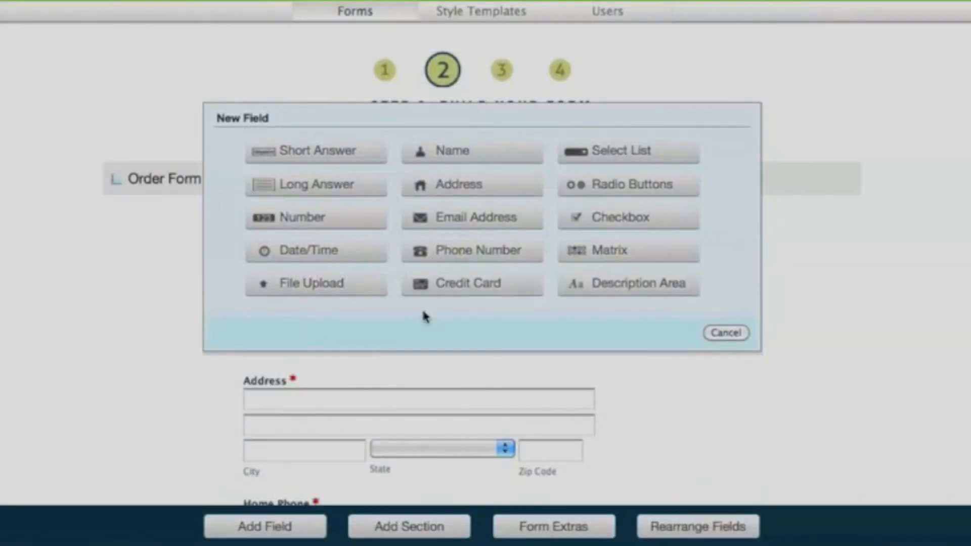
{"action": "mouse_move", "coordinate": [628, 150]}
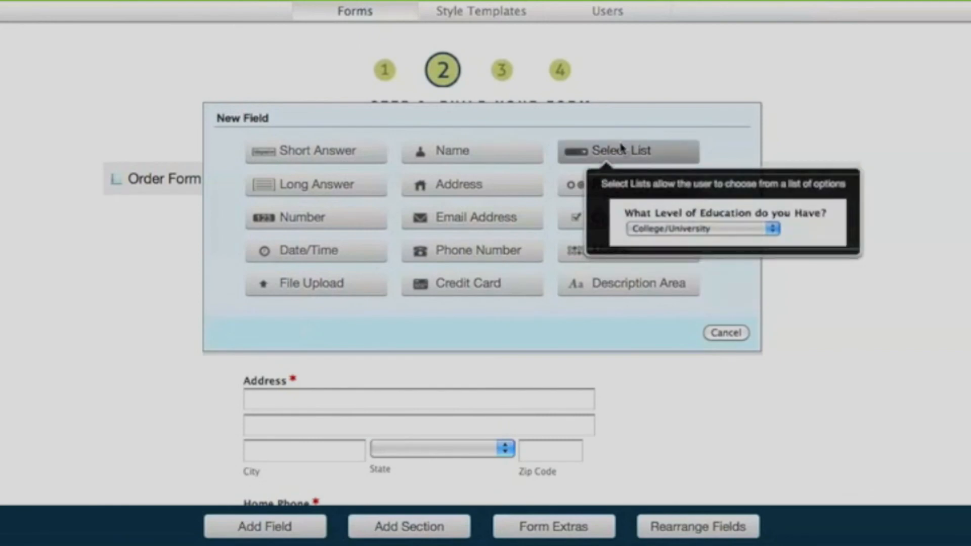
Add a Select List field and begin labelling it Product A.
{"action": "left_click", "coordinate": [621, 149]}
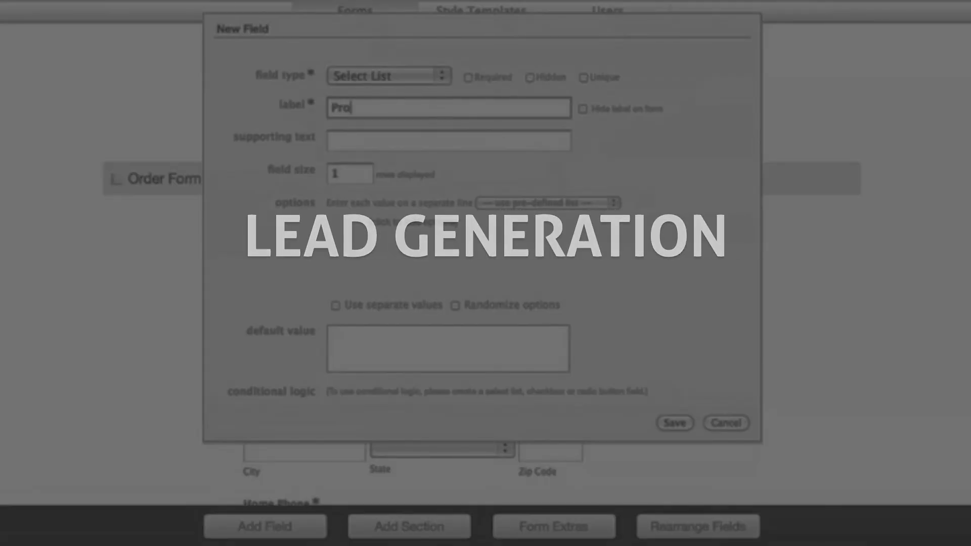
{"action": "type", "text": "duc"}
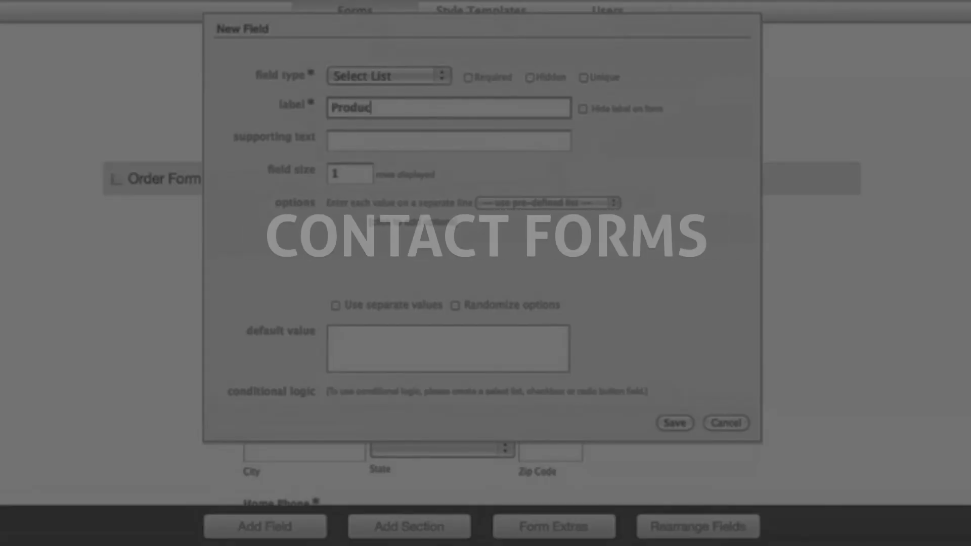